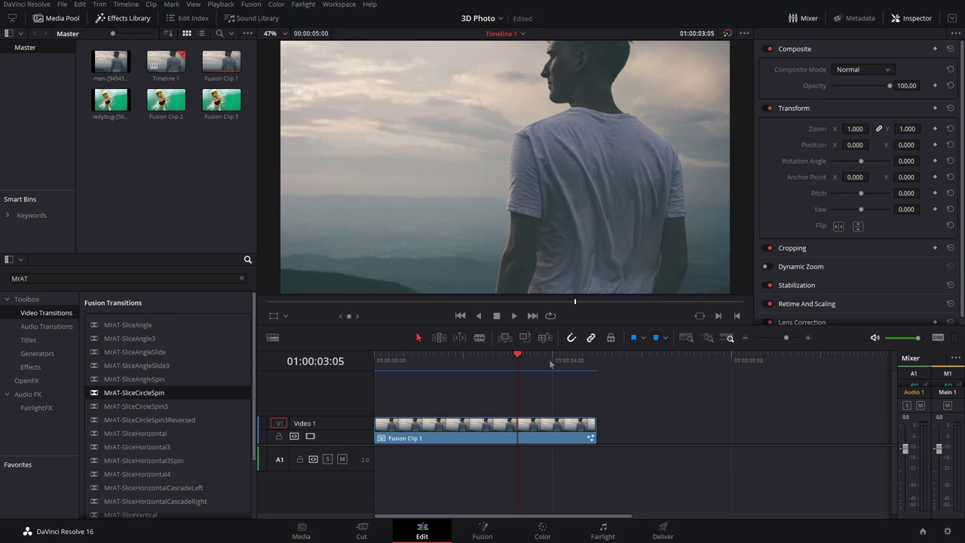
Append a second copy of Fusion Clip 1 directly after the existing clip on Video 1 and park the playhead over it.
drag(517, 431, 405, 438)
mouse_move(402, 361)
mouse_down()
mouse_move(376, 360)
mouse_move(561, 360)
mouse_move(400, 360)
mouse_up()
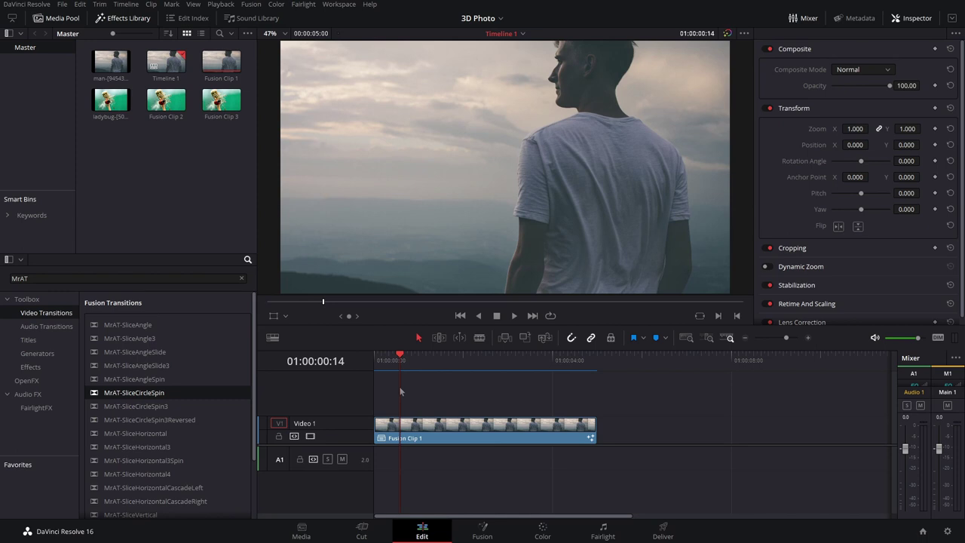
drag(221, 60, 603, 432)
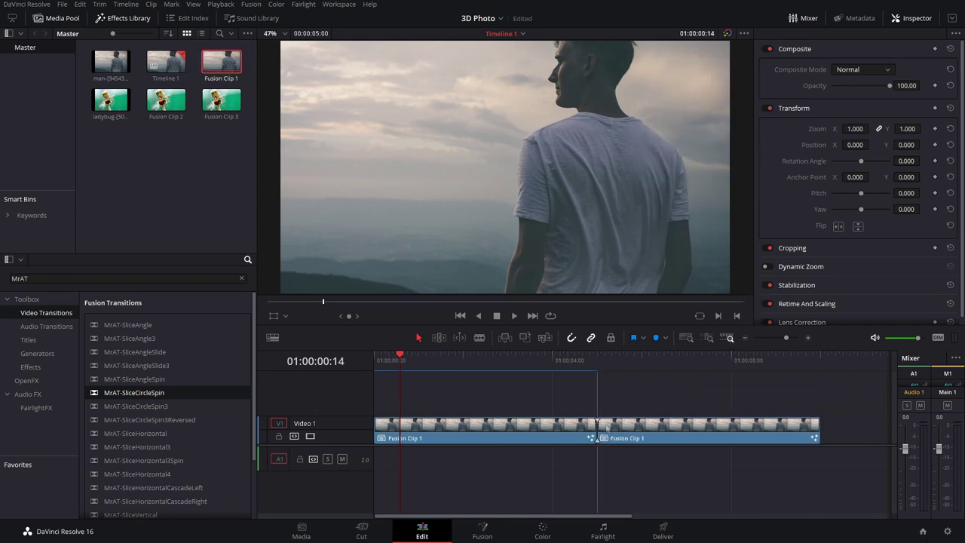
drag(601, 361, 694, 361)
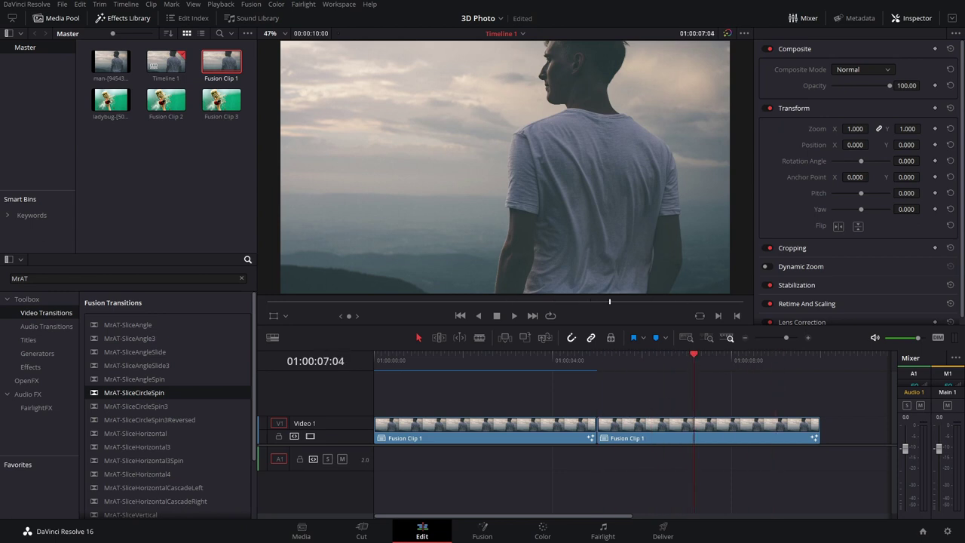
Open the second clip in the Fusion page and insert a JW3DPhotoMaker node between MediaIn1 and MediaOut1.
click(498, 536)
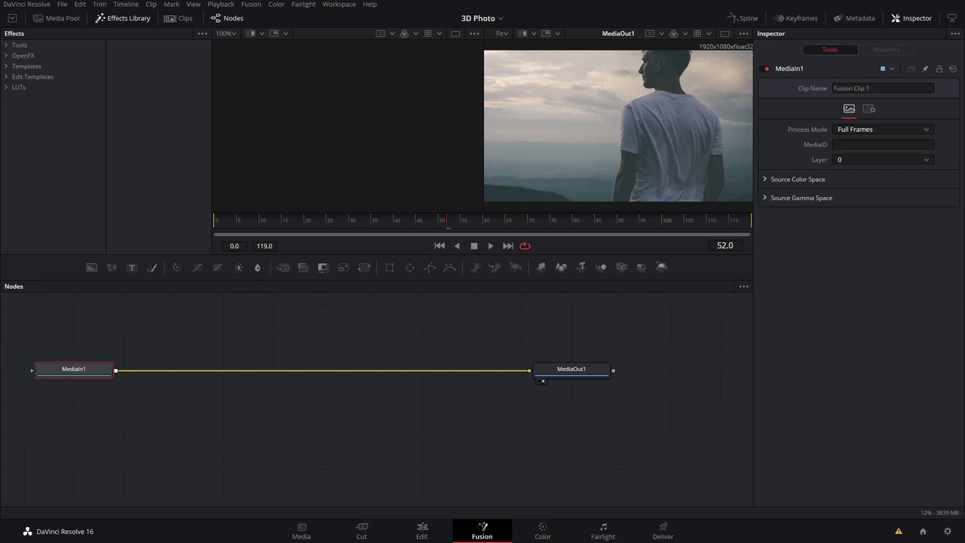
drag(417, 219, 415, 346)
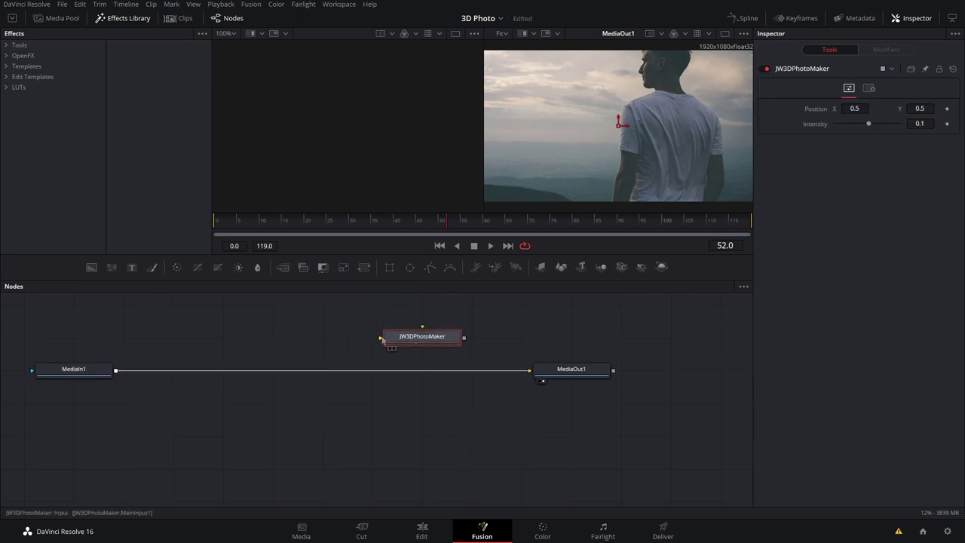
mouse_move(515, 374)
mouse_down()
mouse_move(388, 338)
mouse_move(370, 389)
mouse_move(530, 370)
mouse_up()
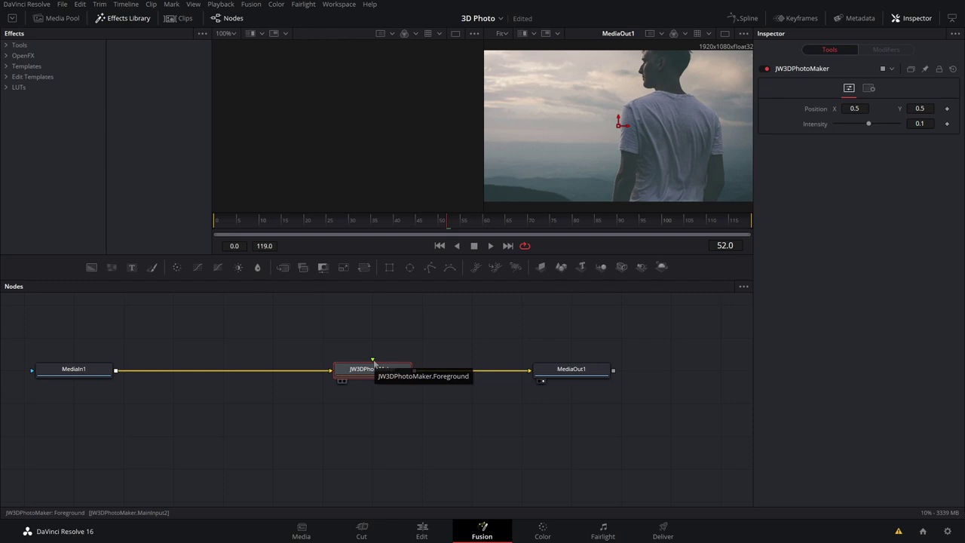
click(419, 329)
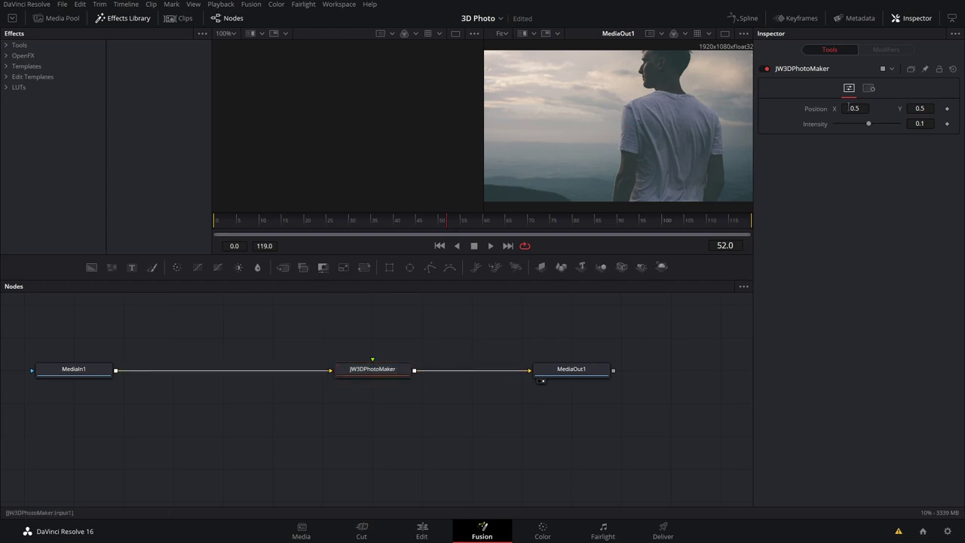
click(371, 371)
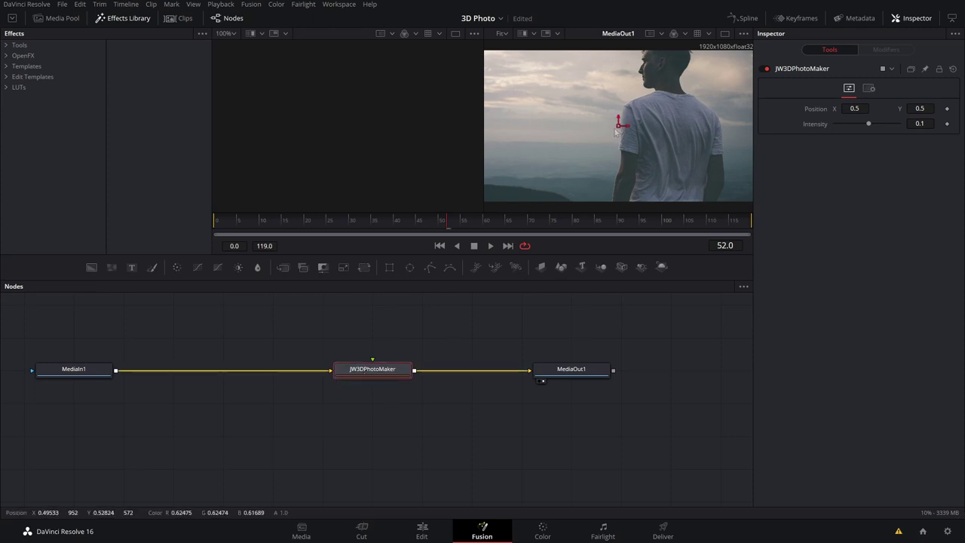
click(460, 330)
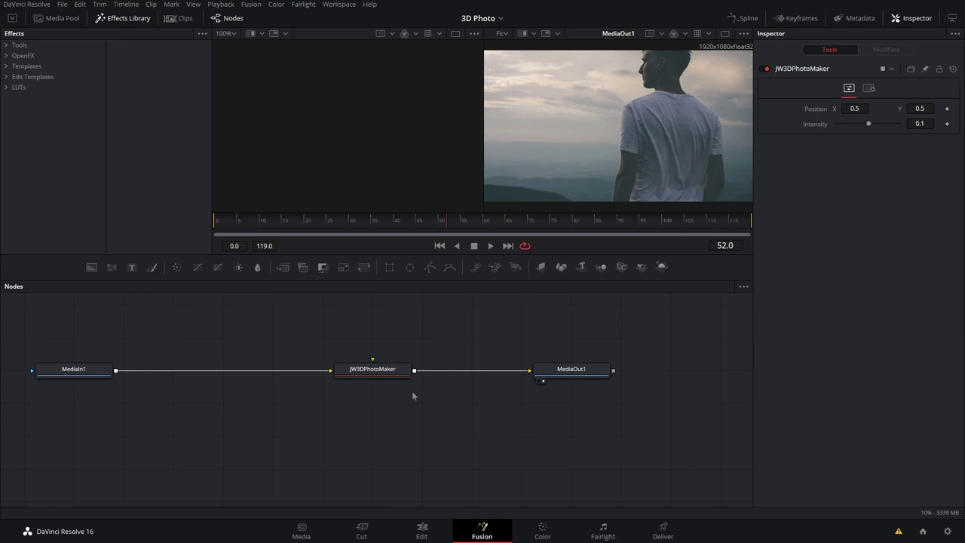
drag(383, 371, 362, 377)
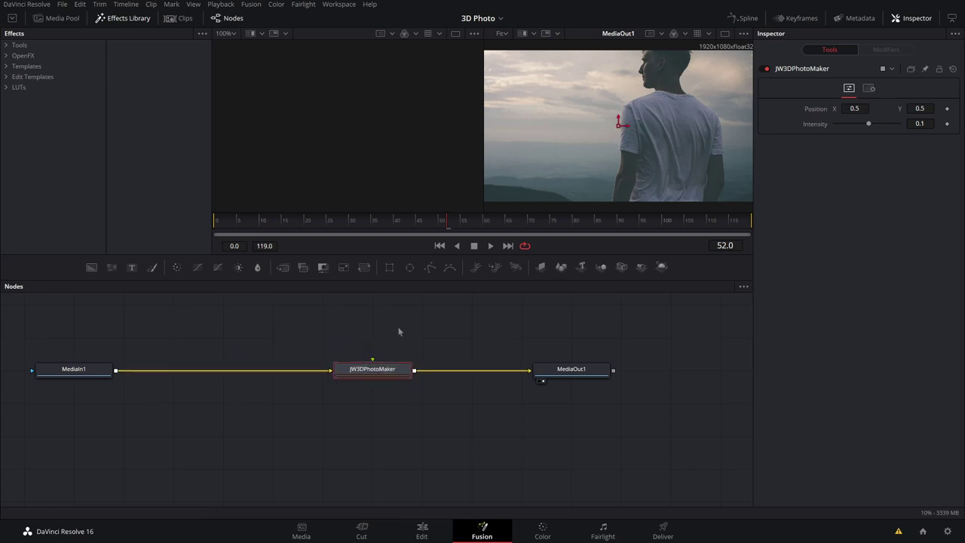
click(441, 321)
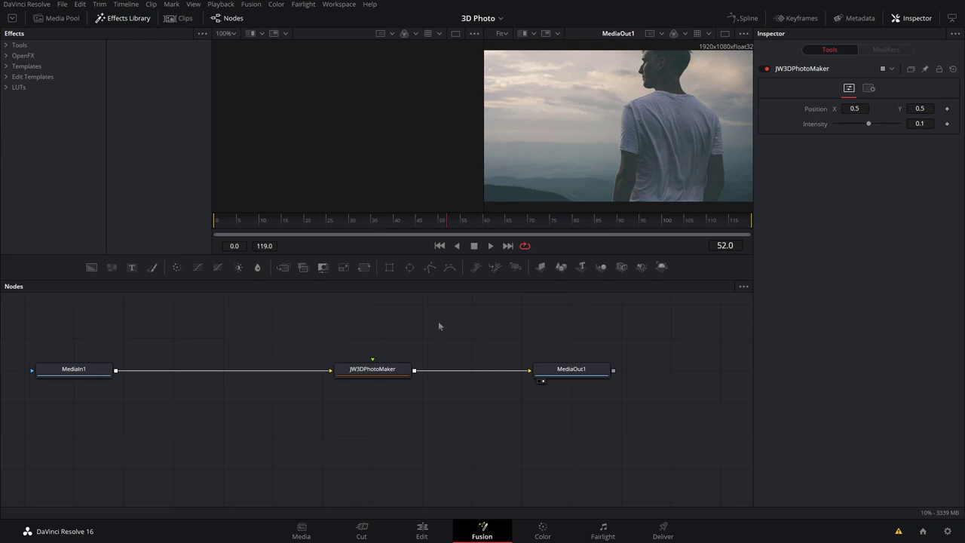
Add a Background node above JW3DPhotoMaker and set its type to Gradient.
drag(439, 325, 379, 366)
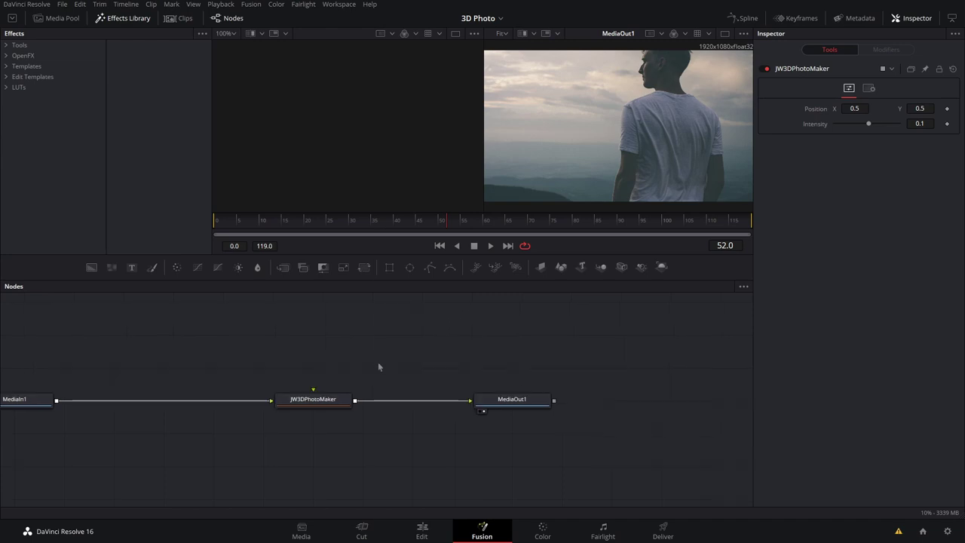
drag(91, 266, 313, 367)
click(878, 152)
click(860, 204)
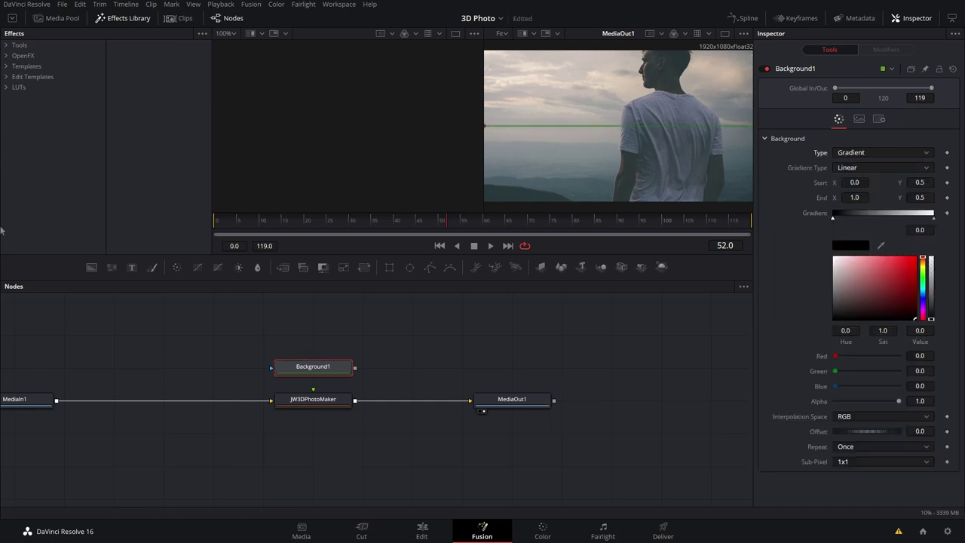
Place the gradient line across the man's back from about X 0.50, Y 0.54 to X 0.88, Y 0.52, colored white to light gray (0.827).
drag(483, 127, 610, 124)
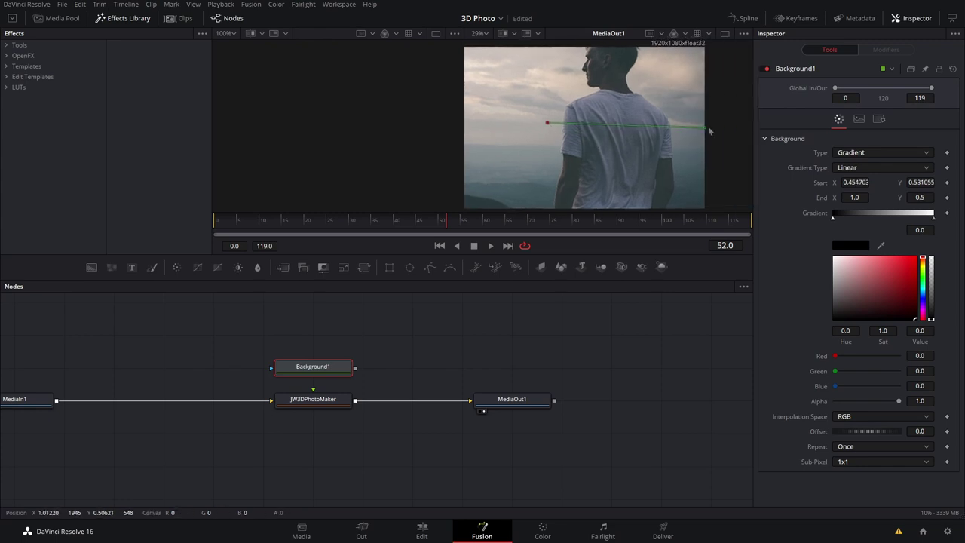
drag(706, 128, 670, 123)
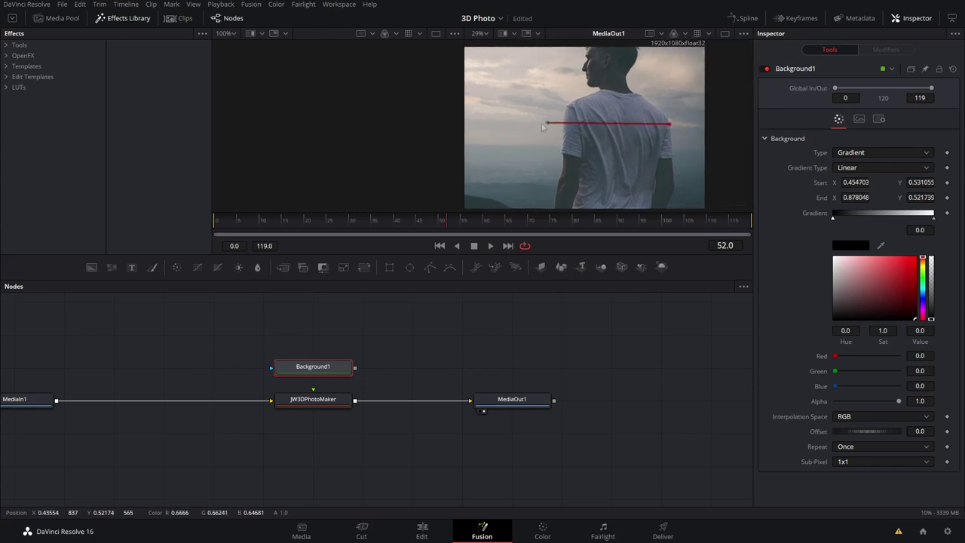
drag(542, 127, 556, 125)
drag(851, 315, 765, 209)
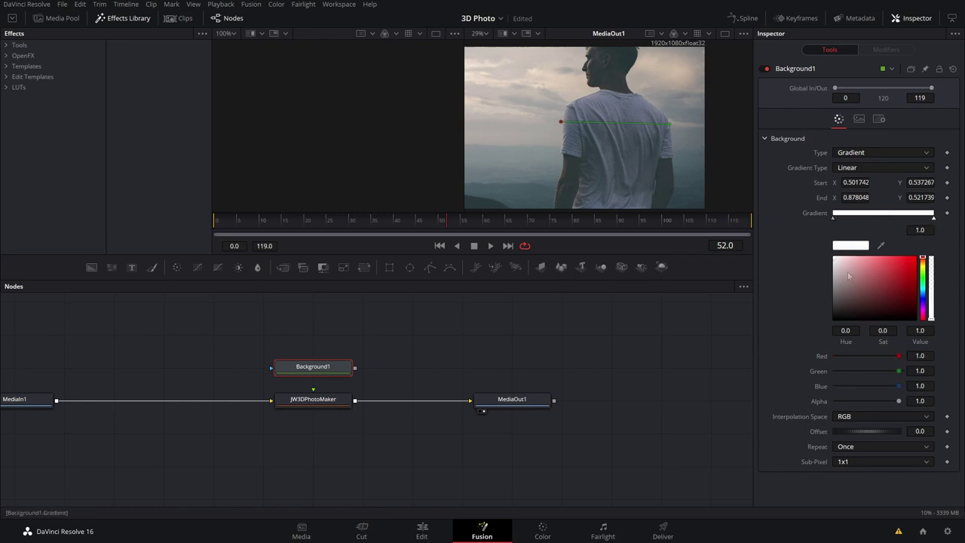
drag(848, 277, 812, 268)
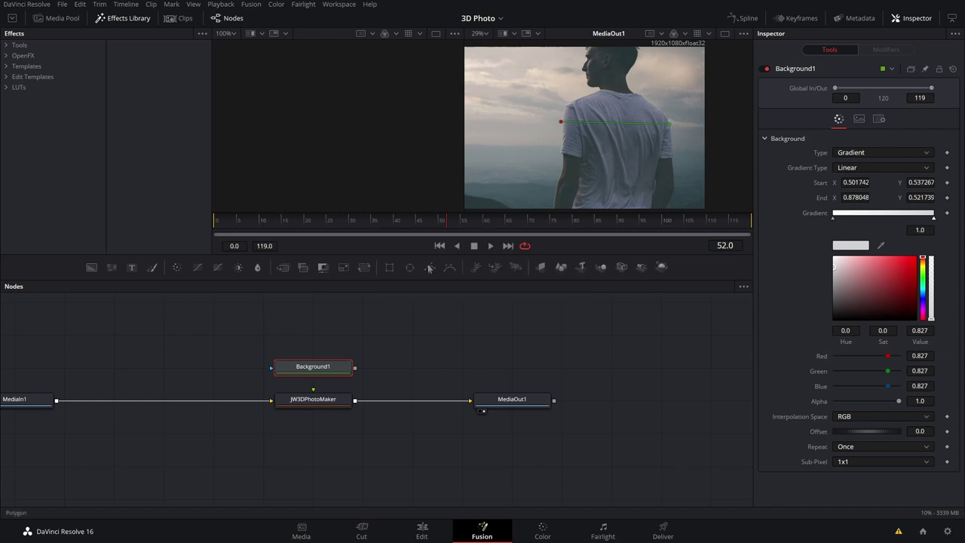
Mask the gradient background with a Polygon node traced closely around the man's silhouette.
drag(429, 269, 313, 367)
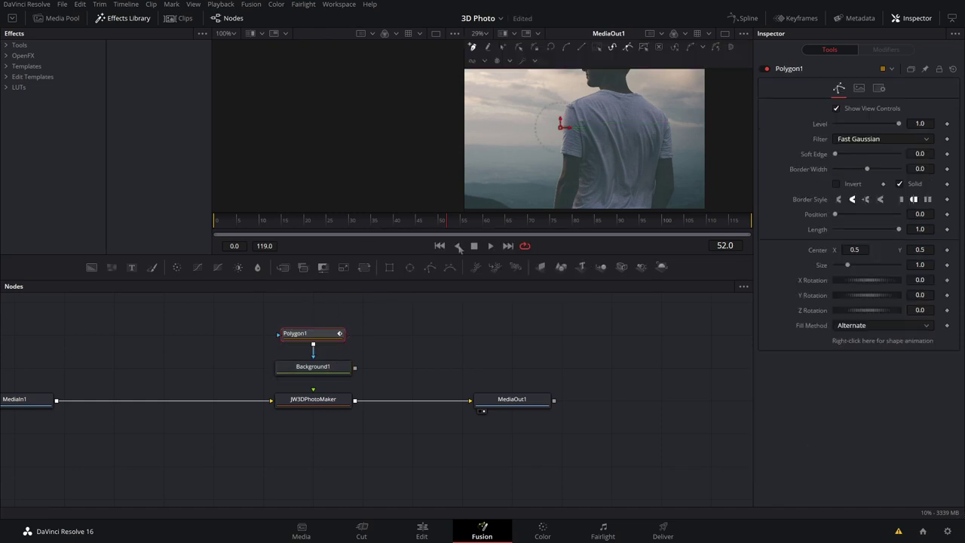
scroll(564, 188, up, 4)
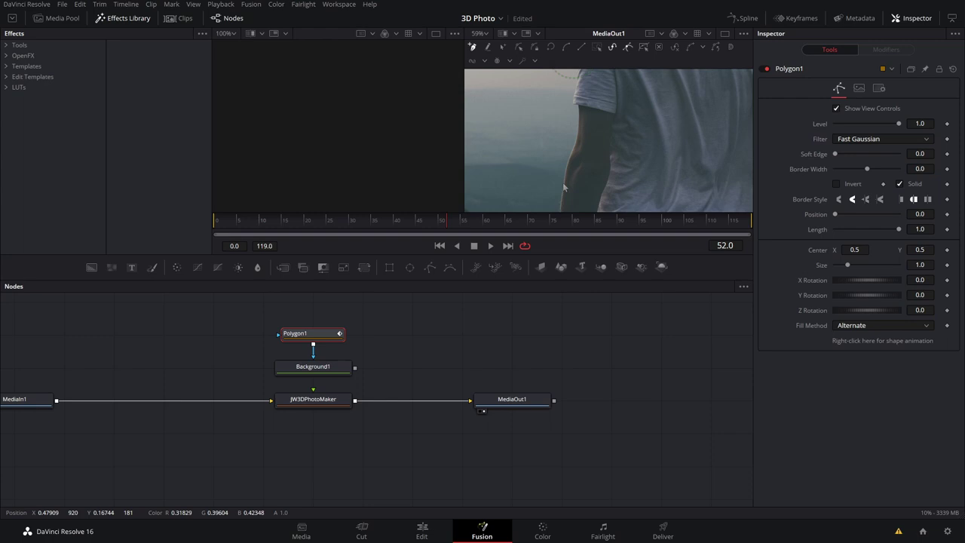
scroll(564, 187, down, 5)
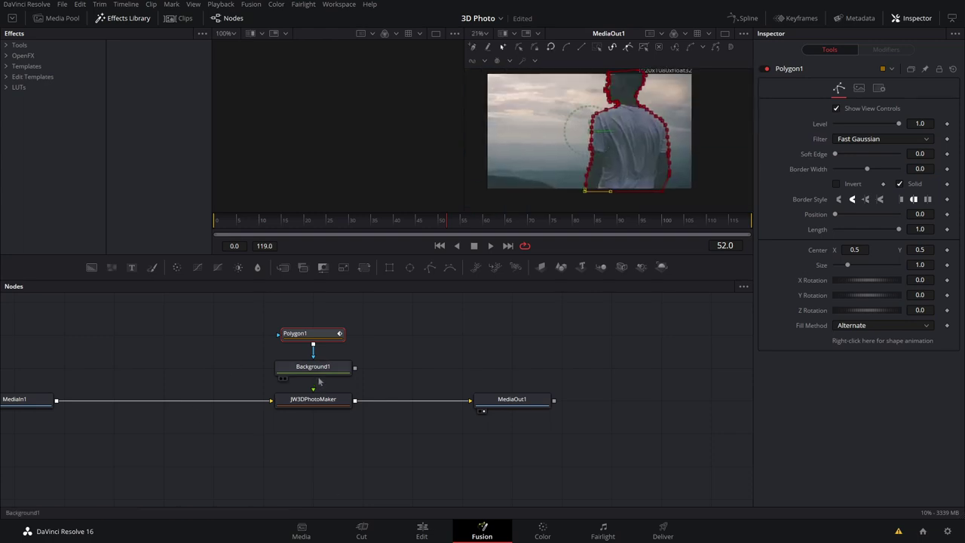
Show Background1 in the empty viewer and set the polygon mask's soft edge to about 0.0096.
drag(317, 369, 316, 132)
key(1)
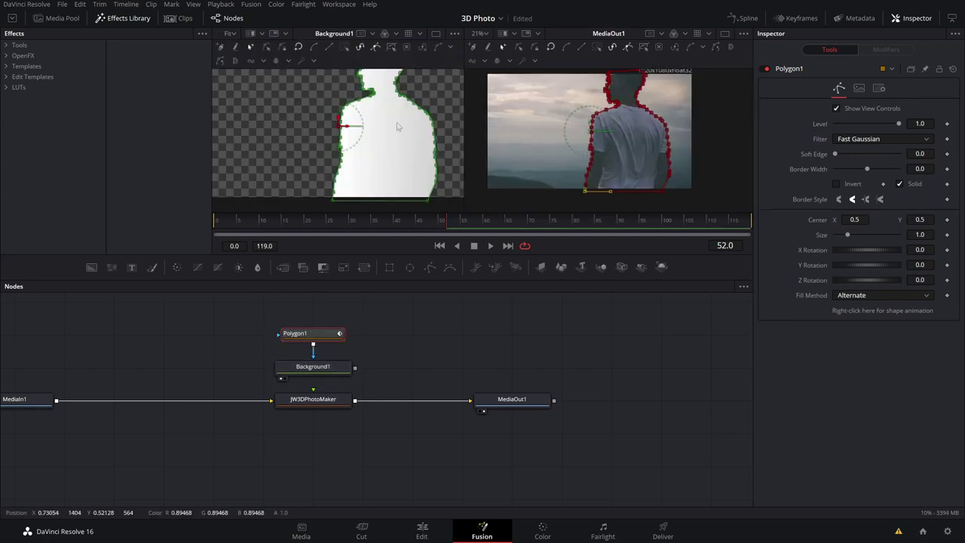
scroll(367, 124, down, 5)
click(503, 409)
scroll(401, 131, up, 4)
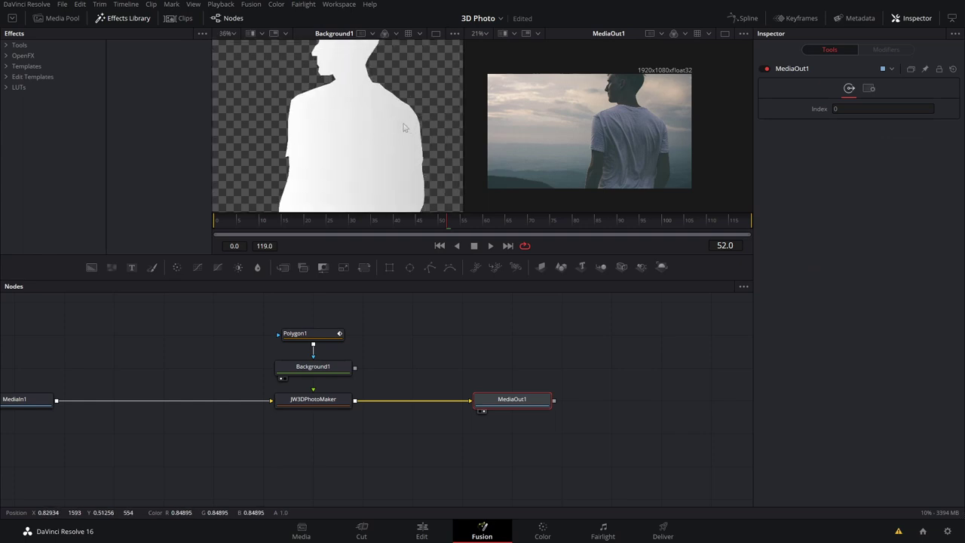
click(322, 335)
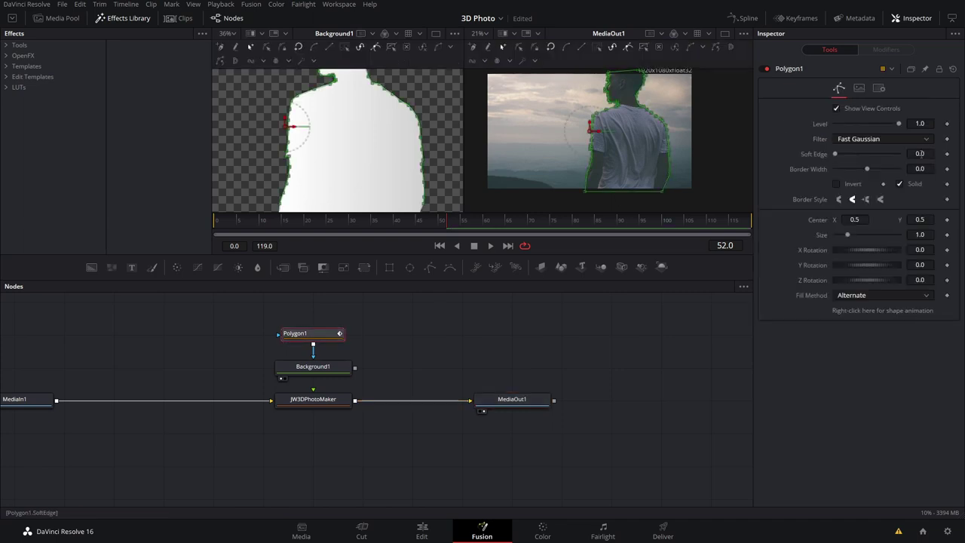
drag(835, 154, 837, 153)
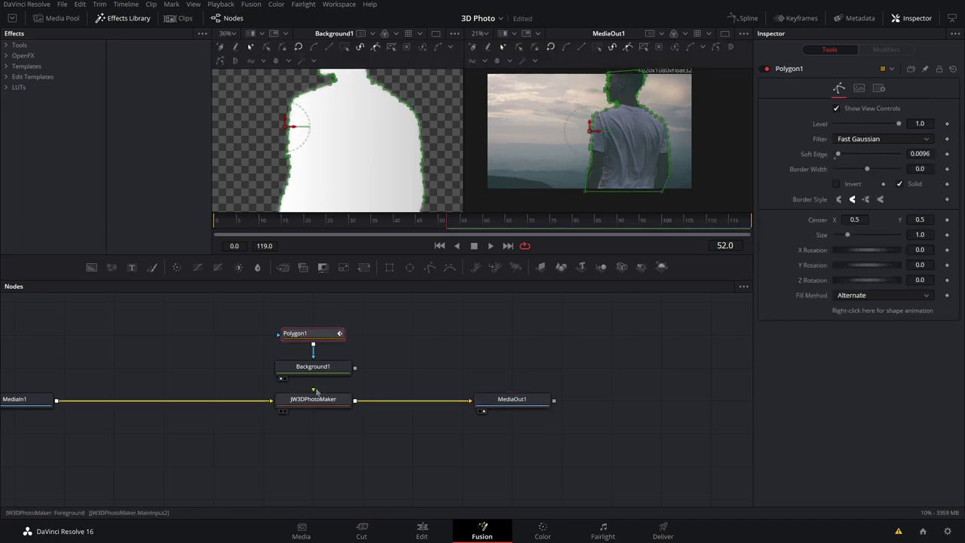
Add a second Background node, merge the masked gradient over it, and show the merge in the viewer.
drag(384, 329, 240, 386)
drag(305, 370, 303, 343)
drag(92, 269, 167, 367)
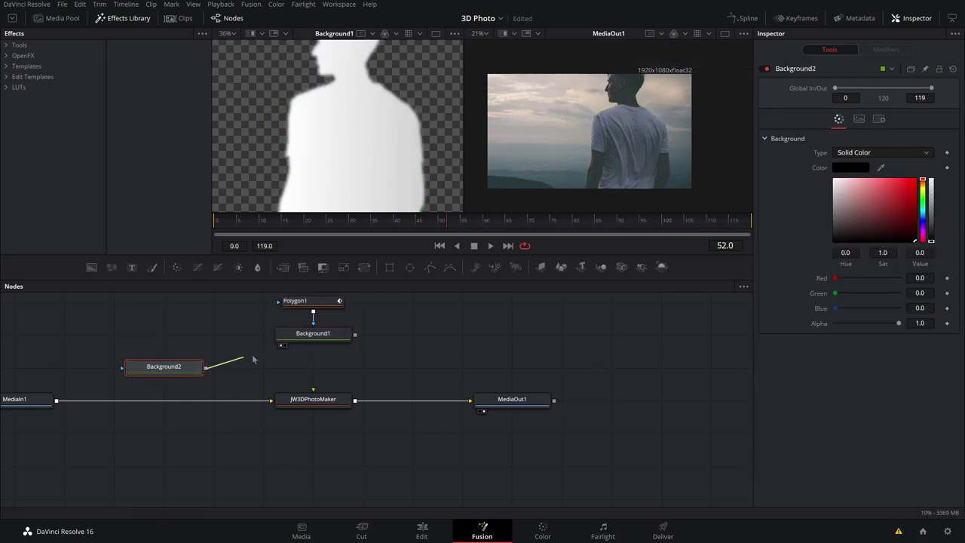
drag(253, 360, 347, 337)
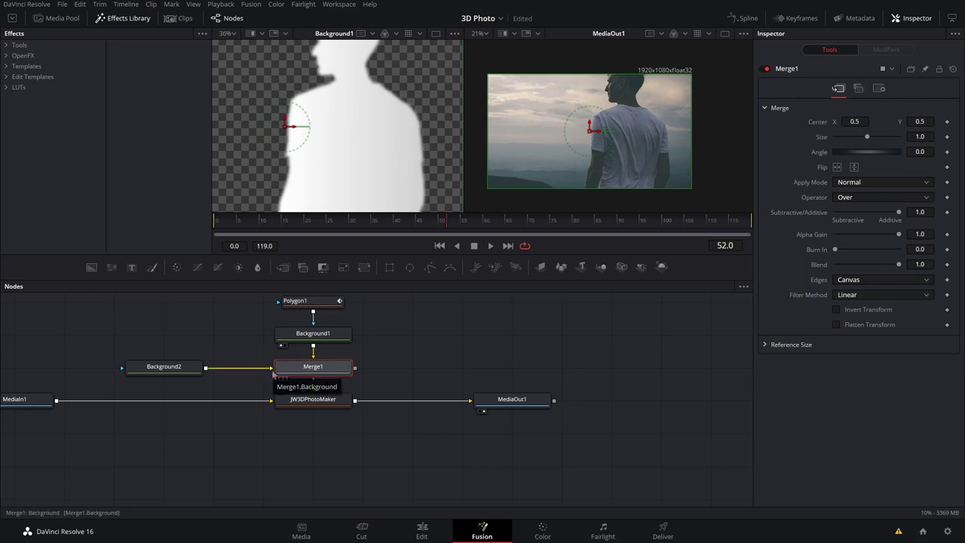
key(1)
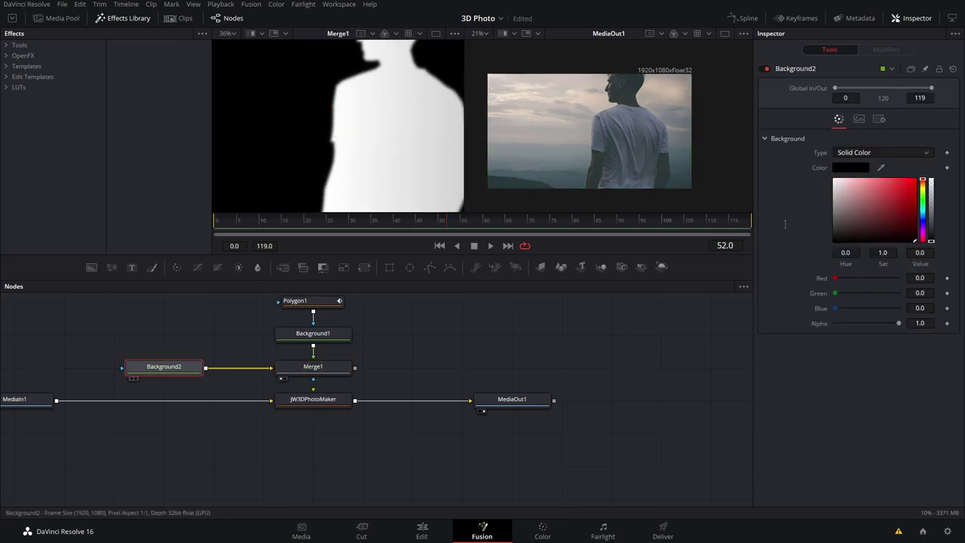
Set Background2's solid color to dark gray with a value of about 0.283.
click(151, 374)
drag(837, 236, 816, 225)
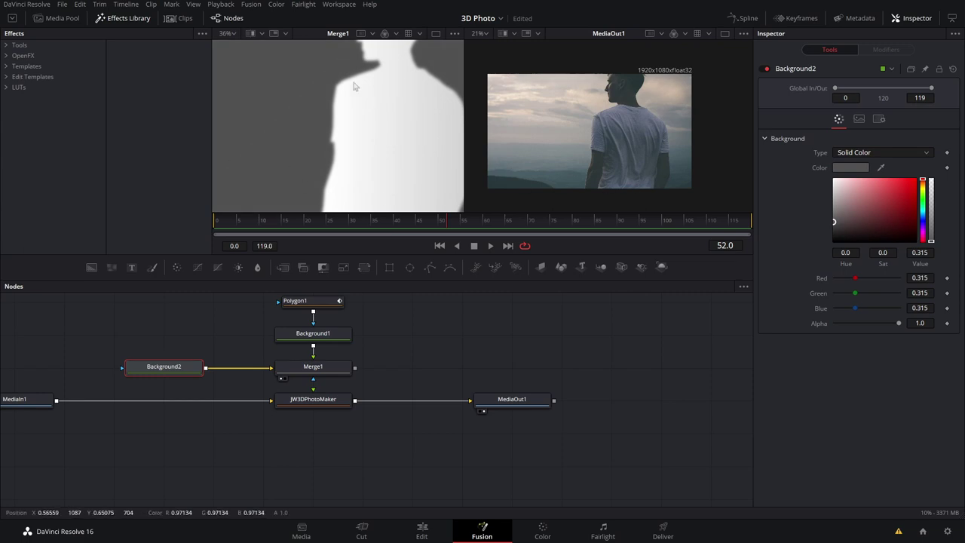
drag(837, 229, 832, 225)
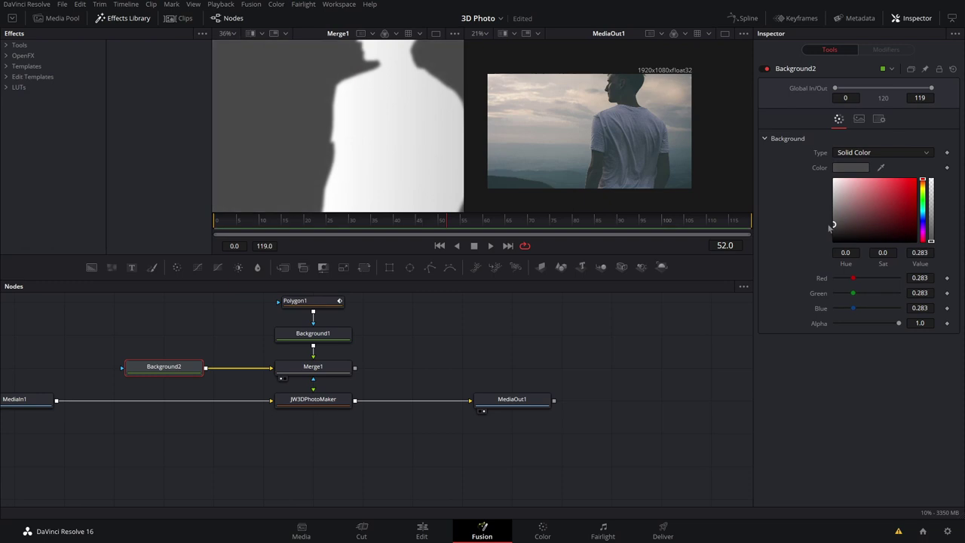
Connect Merge1 to JW3DPhotoMaker's foreground input and move its position control to about X 1.16, Y 0.64.
drag(354, 367, 338, 399)
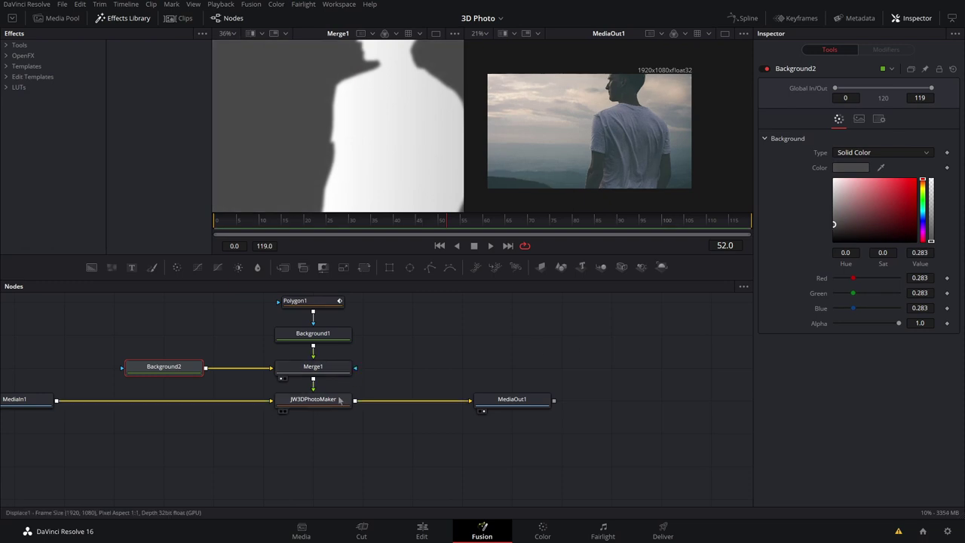
click(324, 400)
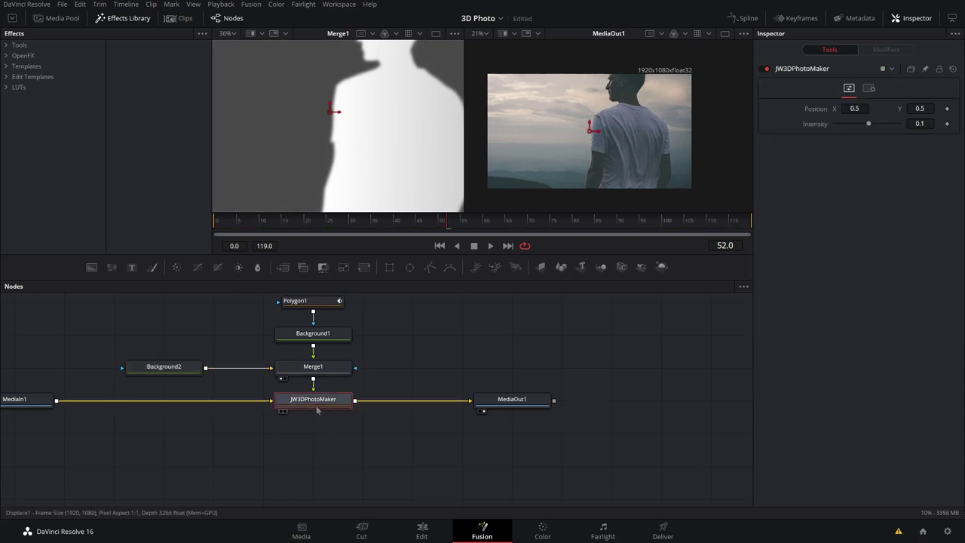
drag(589, 131, 637, 277)
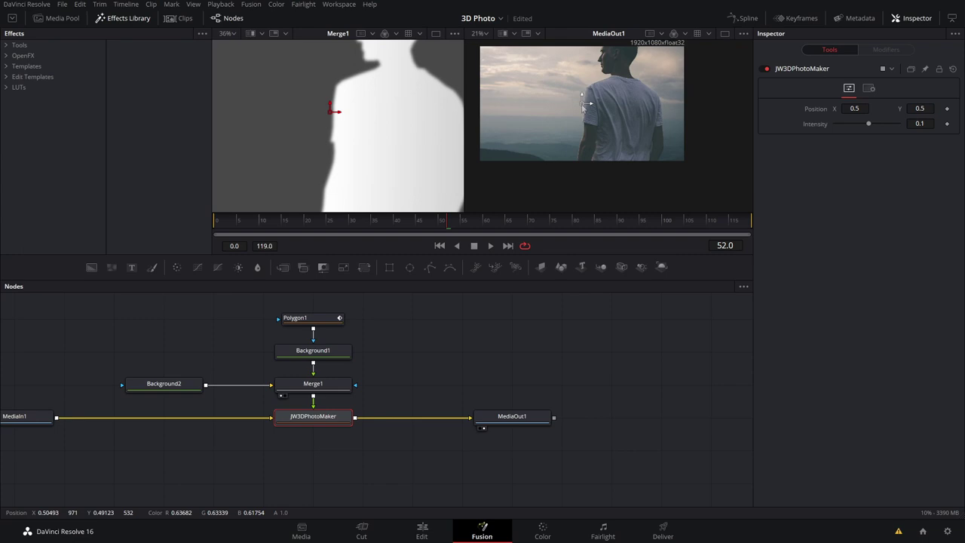
drag(582, 100, 964, 105)
drag(746, 101, 715, 89)
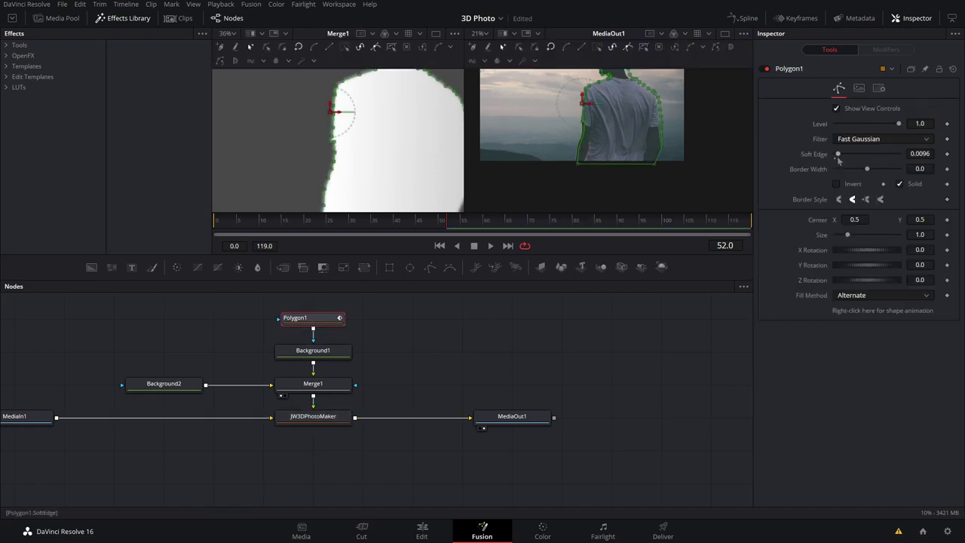
Raise the polygon mask's soft edge to about 0.128 and reselect JW3DPhotoMaker.
drag(838, 155, 877, 156)
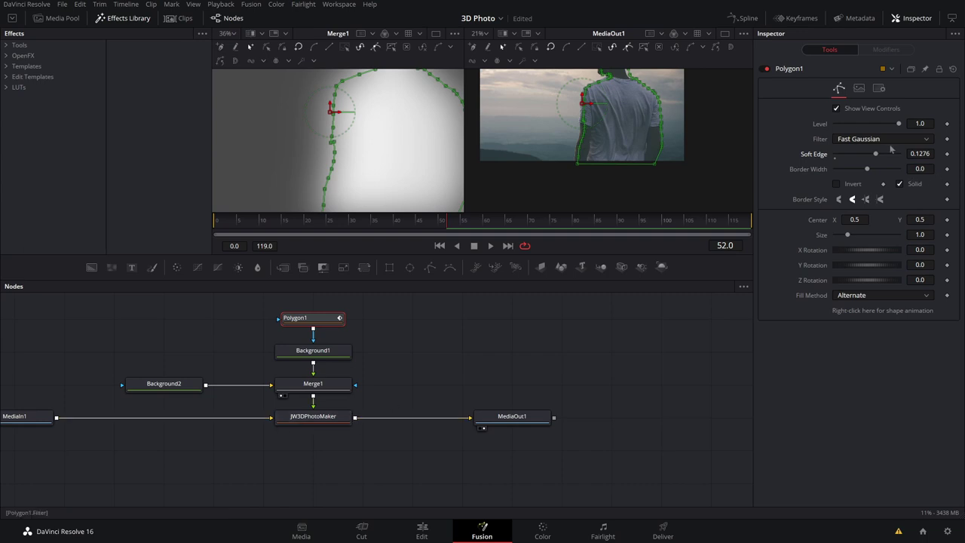
click(313, 416)
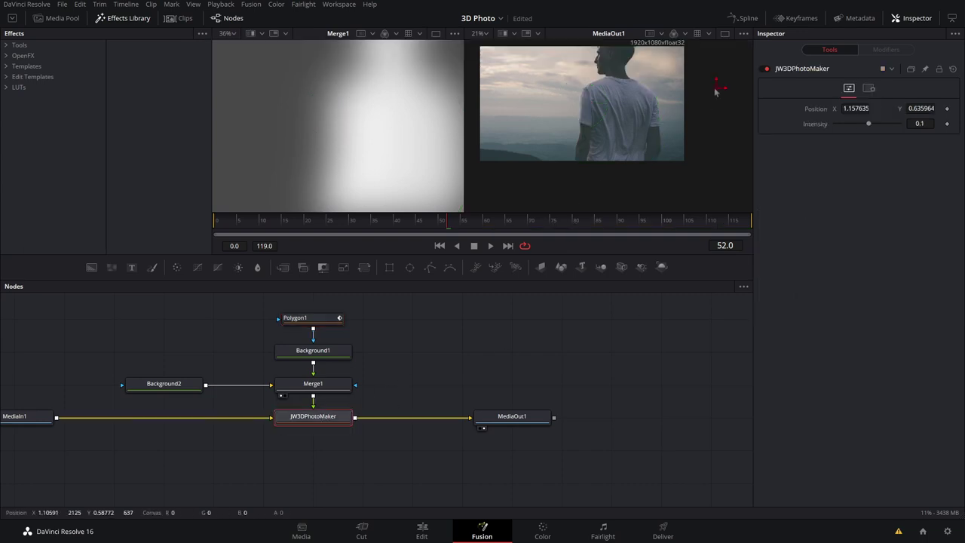
Try JW3DPhotoMaker with an intensity of 0.63 while moving its position control across the picture, and return the intensity to 0.1.
drag(695, 60, 532, 95)
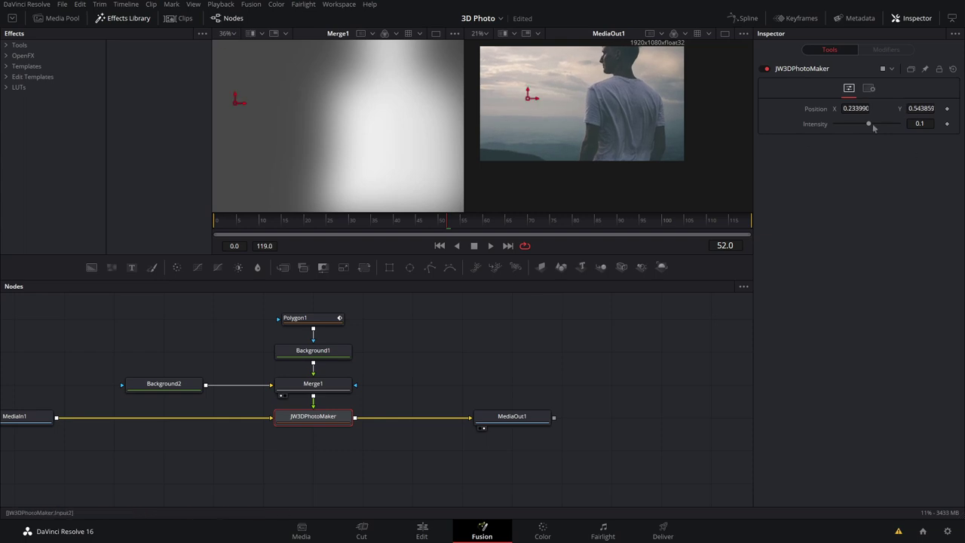
drag(874, 128, 877, 126)
drag(528, 103, 614, 57)
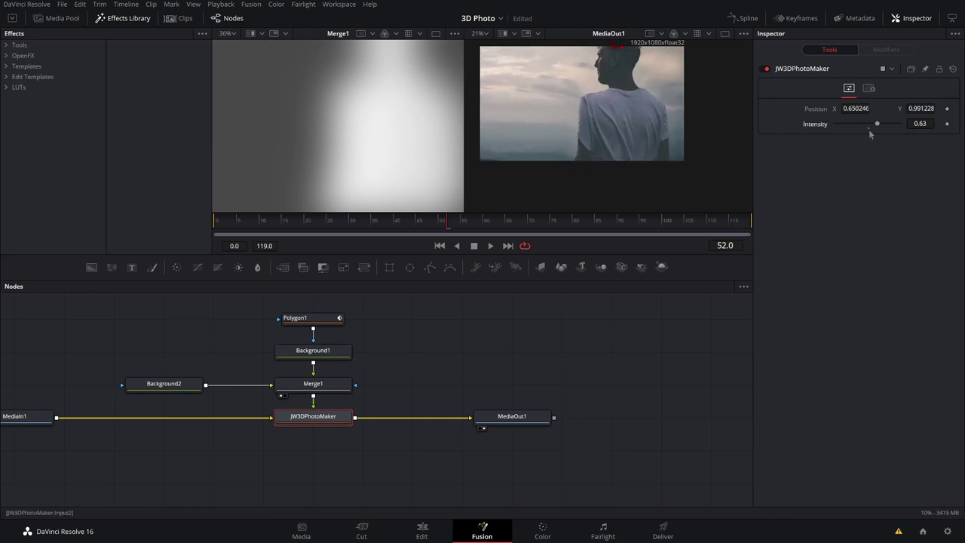
drag(871, 132, 863, 133)
Keyframe JW3DPhotoMaker's position from about X 0.01, Y 1.0 at frame 0 to outside the picture's lower right at frame 119, and preview the motion.
drag(615, 49, 482, 47)
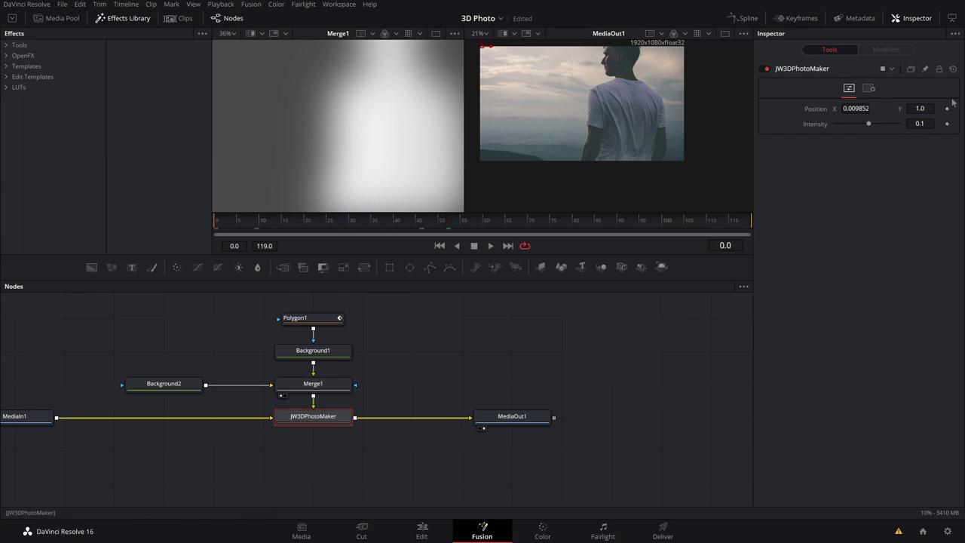
click(947, 109)
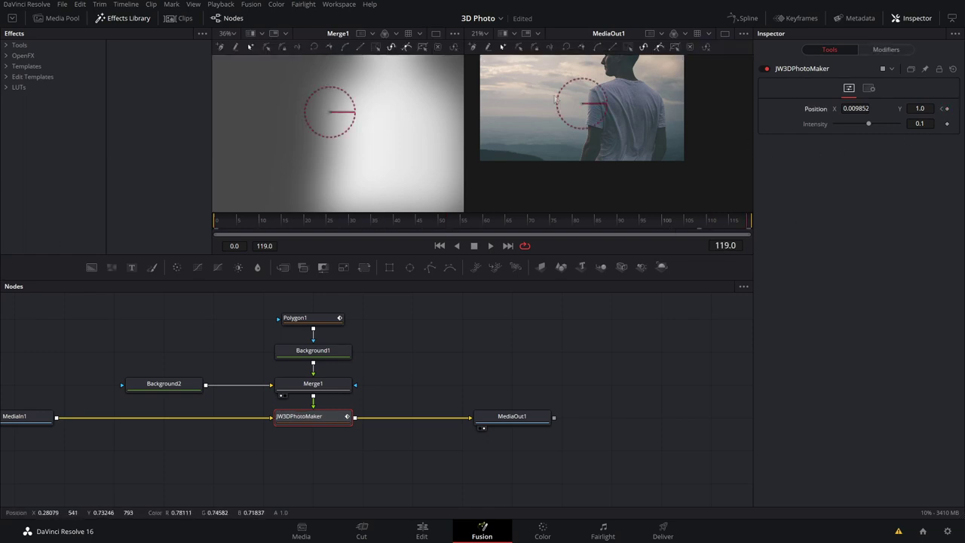
mouse_move(492, 65)
mouse_down()
mouse_move(499, 90)
mouse_move(686, 125)
mouse_move(717, 200)
mouse_move(631, 208)
mouse_move(701, 207)
mouse_up()
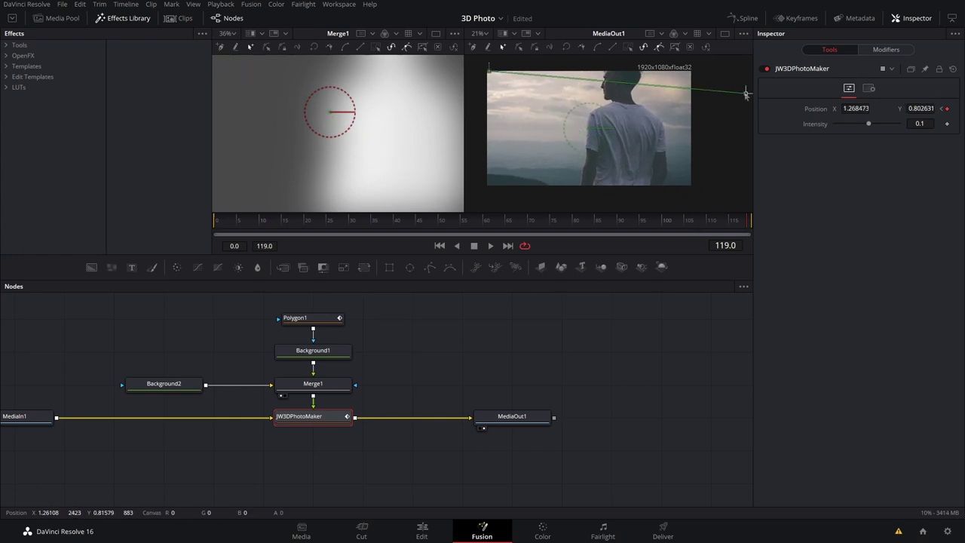
drag(745, 94, 729, 167)
click(456, 215)
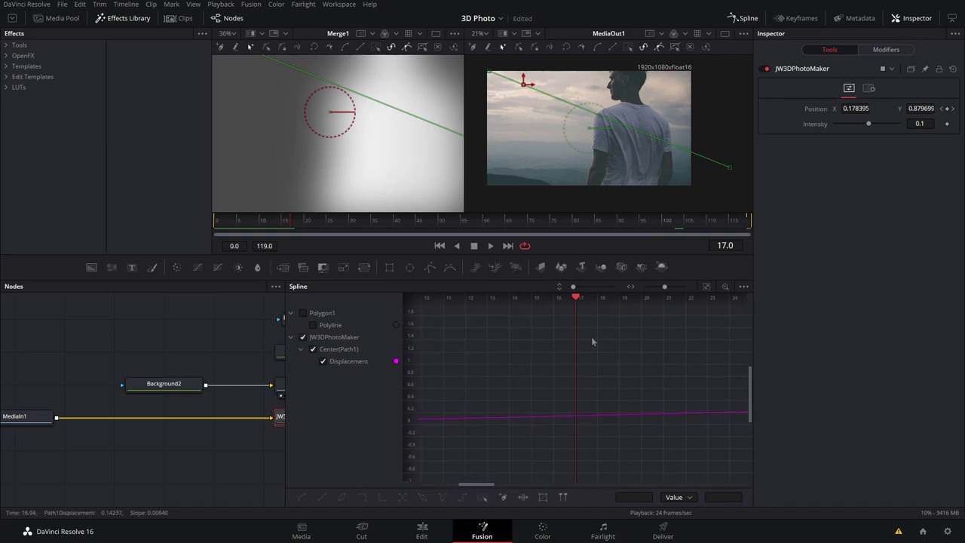
Fit JW3DPhotoMaker's displacement curve in the spline view and flatten both of its keyframes to ease the motion.
click(709, 287)
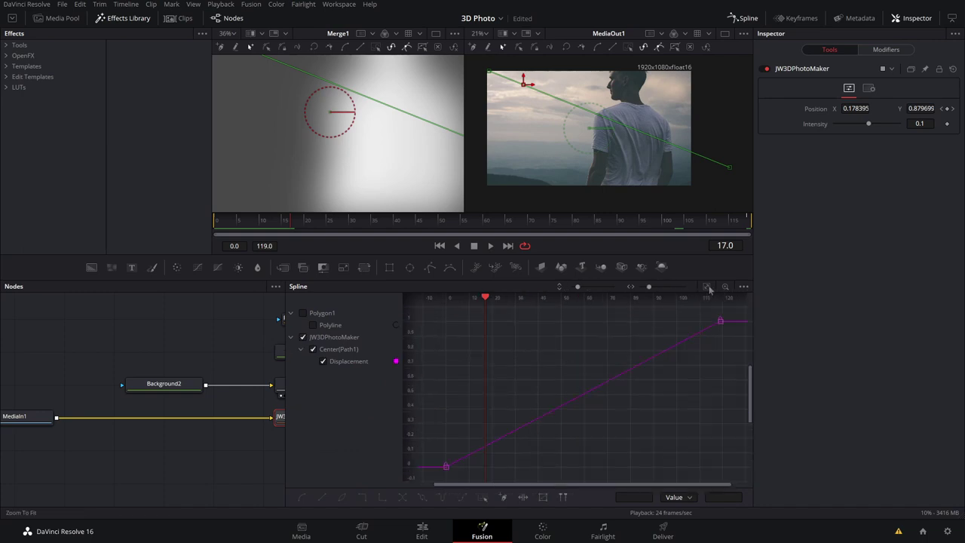
drag(723, 318, 462, 447)
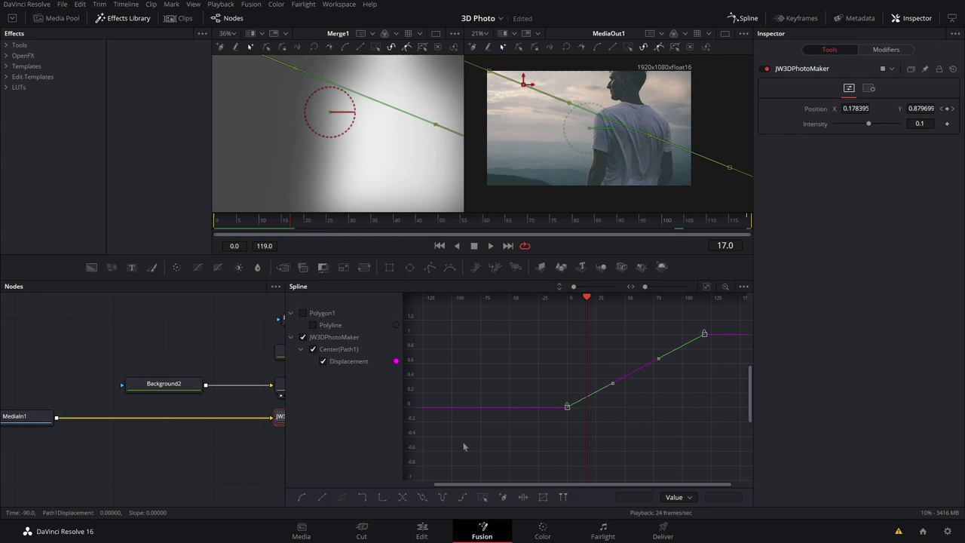
key(f)
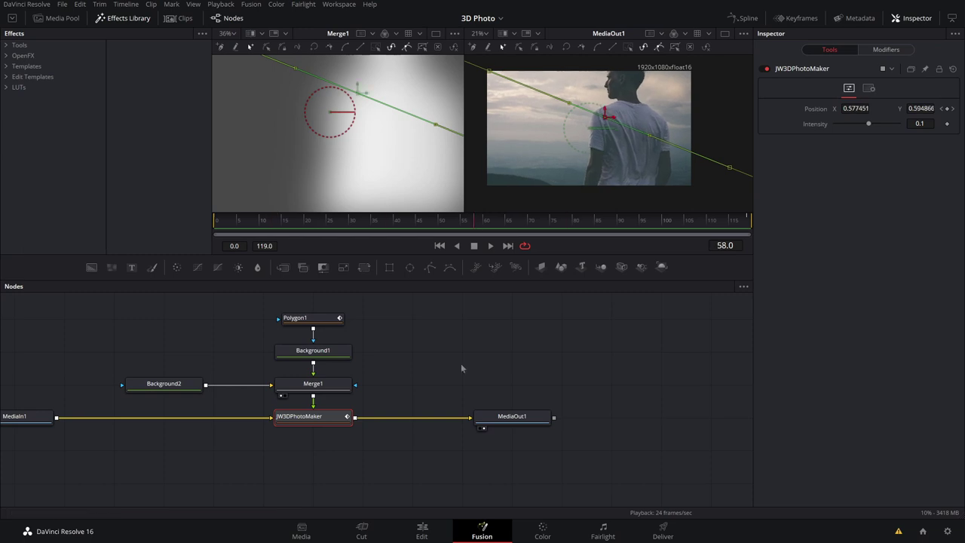
Switch to the Edit page and scrub through the Fusion clips to review the parallax motion.
click(427, 534)
drag(748, 359, 609, 377)
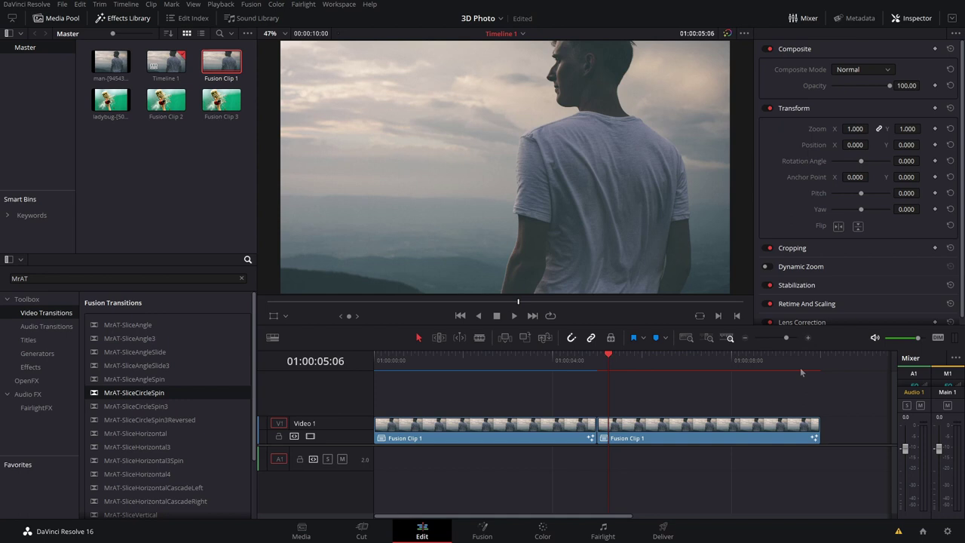